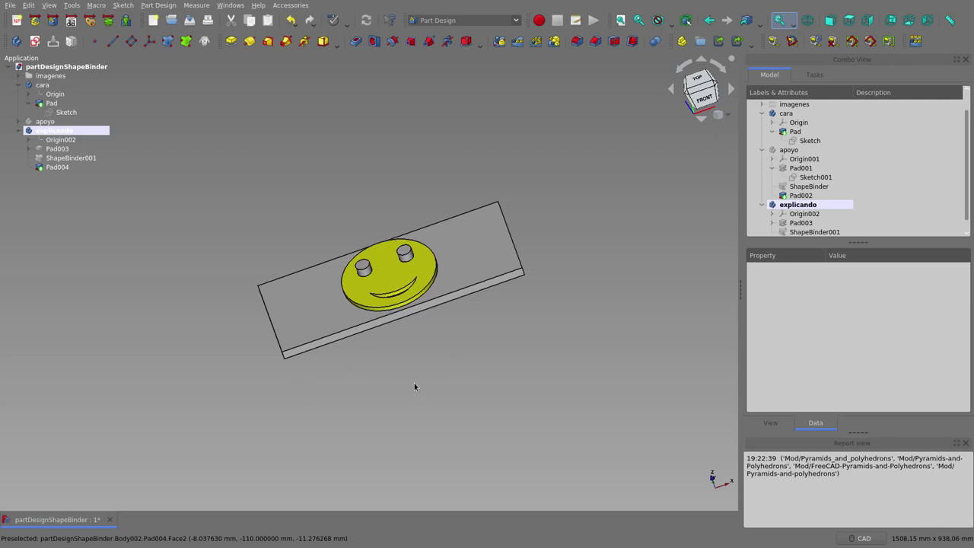
- Collapse the explicando body and hide it, leaving the yellow smiley disc alone in view
mouse_move(365, 203)
middle_down()
mouse_move(403, 268)
mouse_move(361, 337)
mouse_move(370, 363)
mouse_move(359, 343)
mouse_move(406, 182)
middle_up()
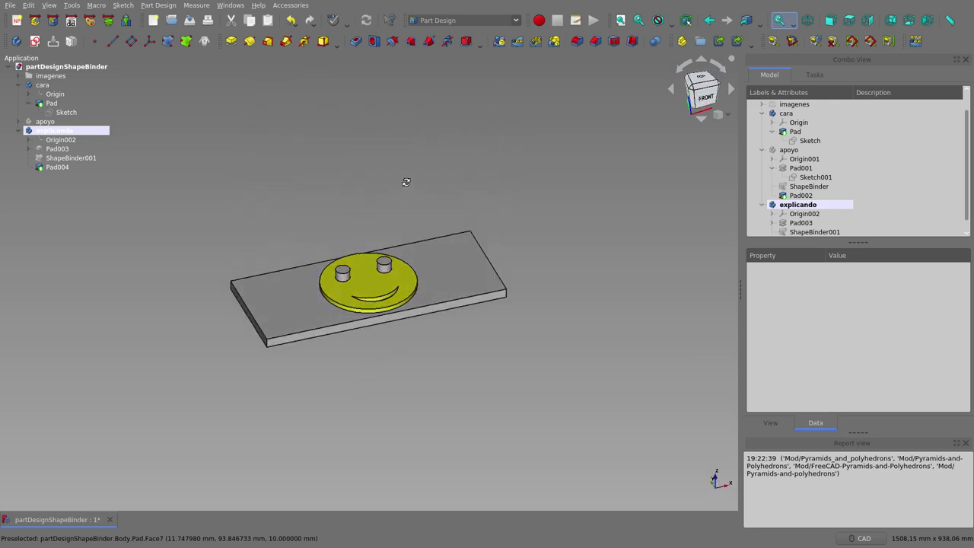
scroll(344, 311, up, 2)
scroll(382, 343, up, 2)
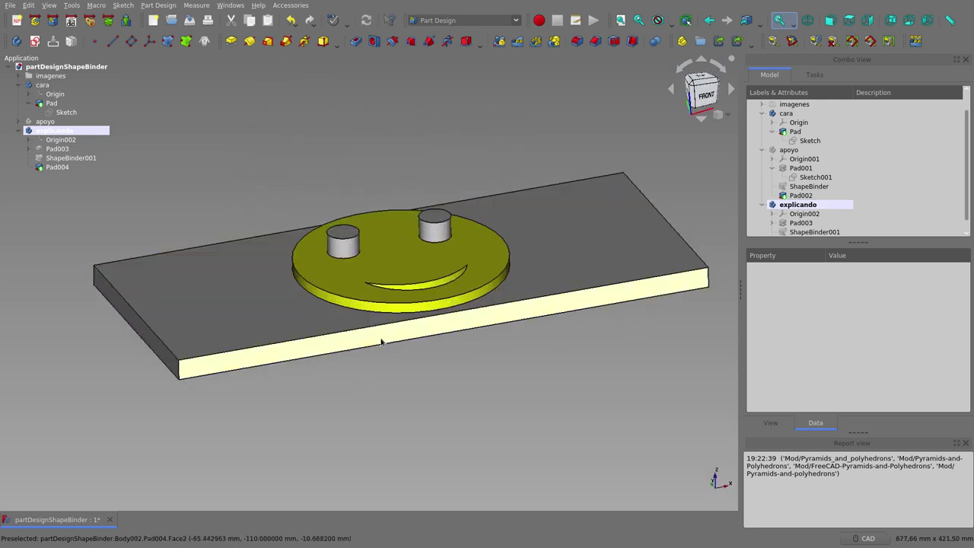
mouse_move(382, 343)
middle_down()
mouse_move(398, 358)
mouse_move(397, 392)
middle_up()
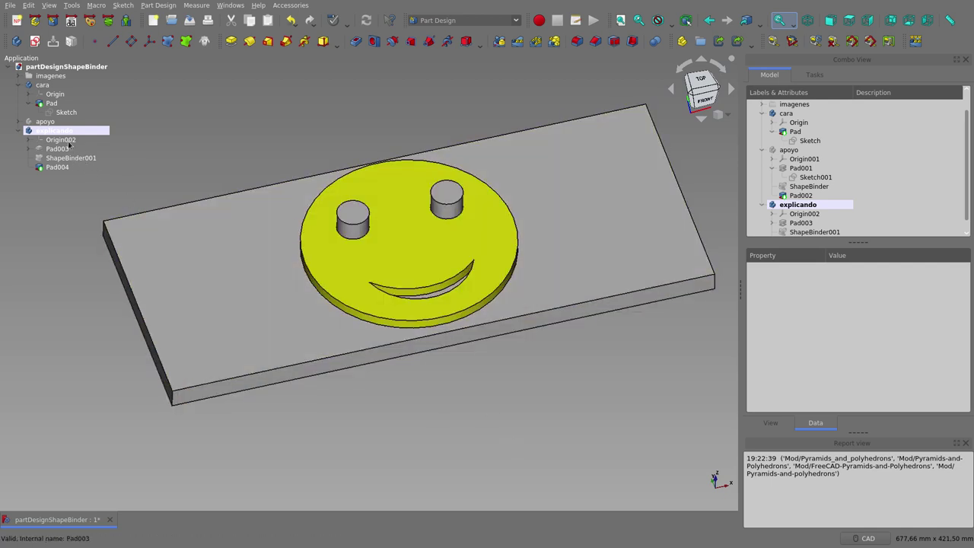
click(18, 133)
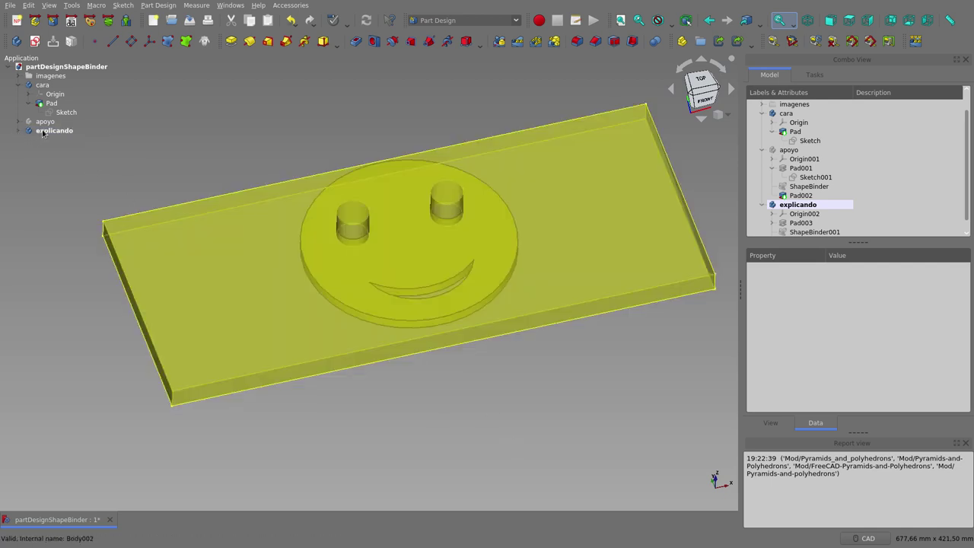
click(44, 131)
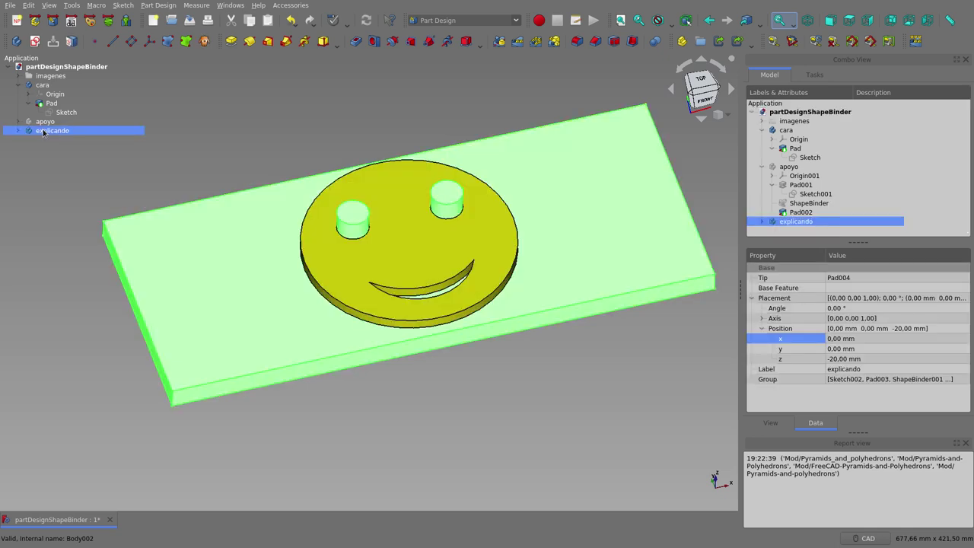
key(space)
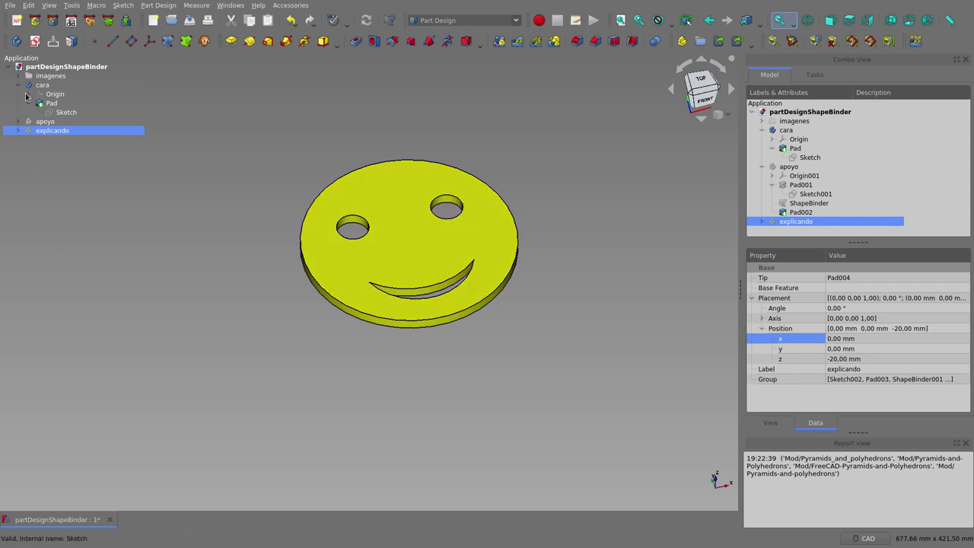
- Add the empty Body003 and start a new sketch in it
click(16, 43)
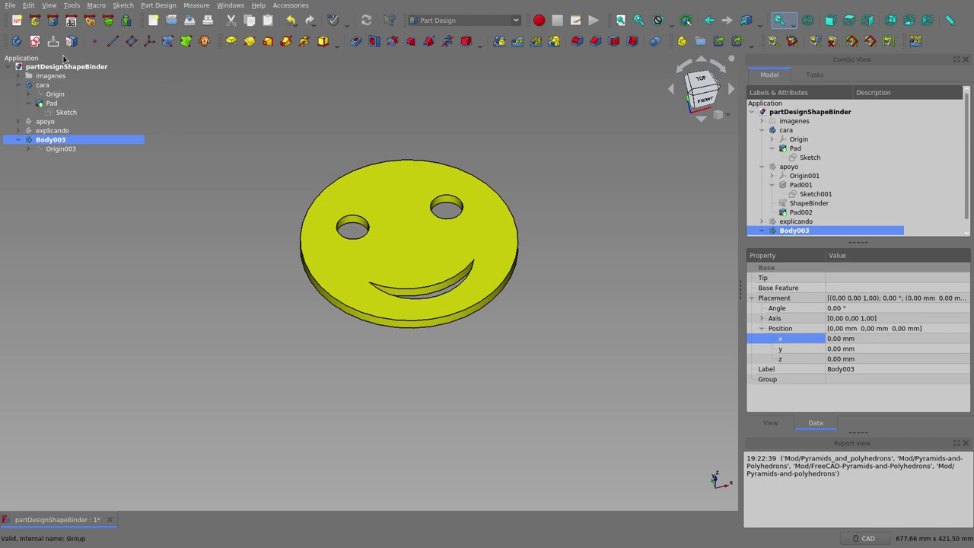
click(35, 41)
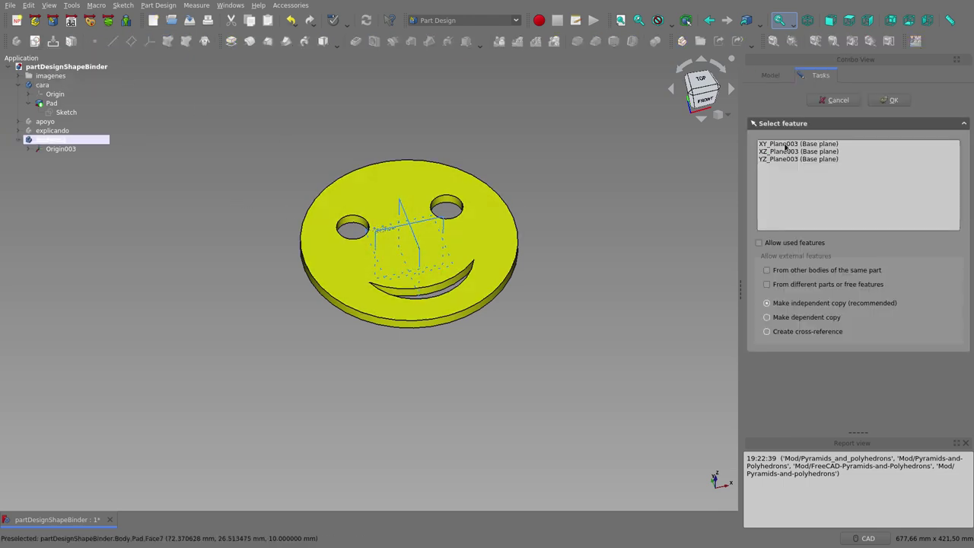
- Put Sketch003 on the XY plane and hide the cara smiley body
double_click(785, 147)
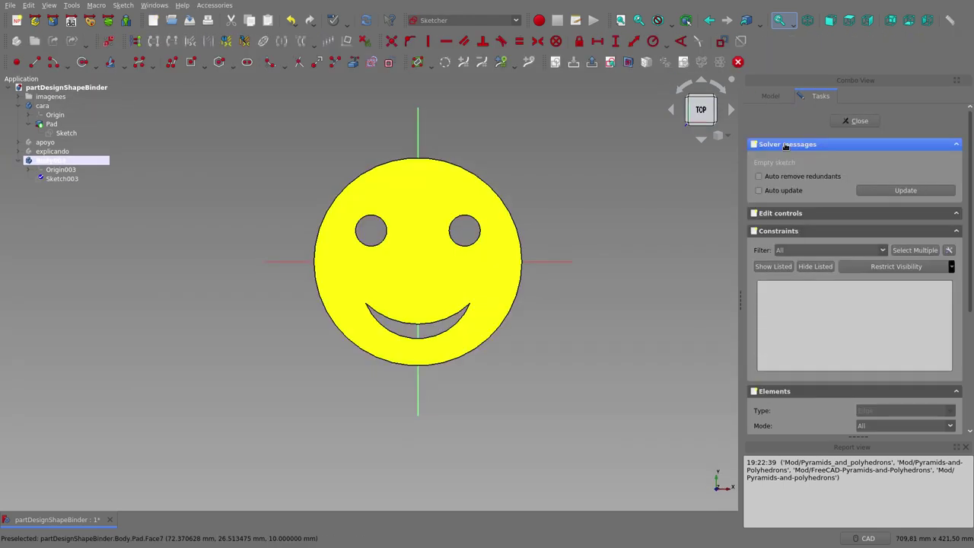
click(42, 105)
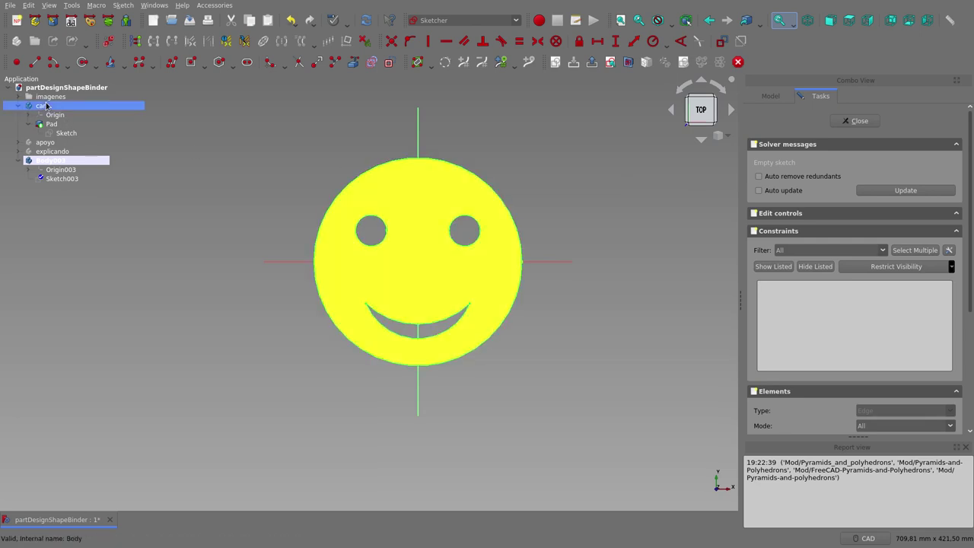
key(space)
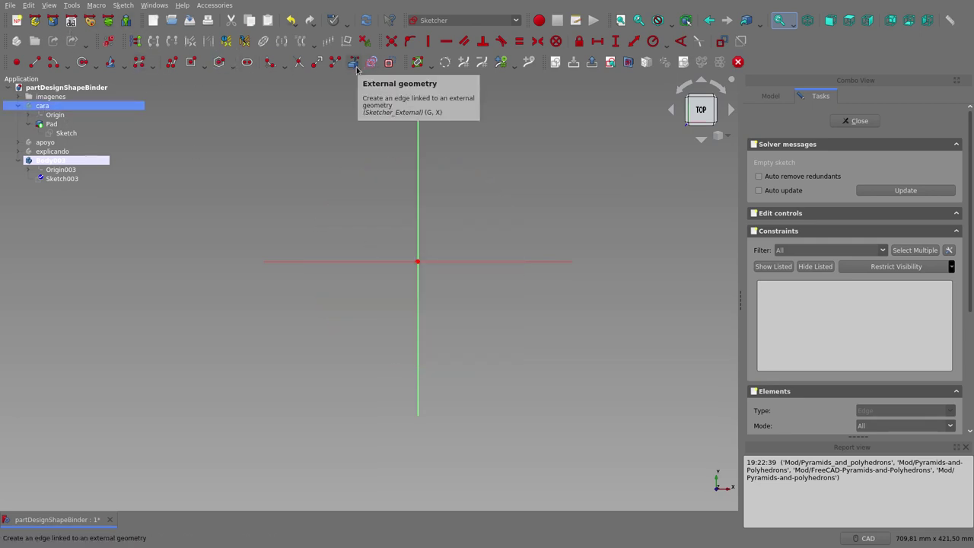
- Draw a circle in Sketch003 with its centre fixed on the sketch origin
click(82, 67)
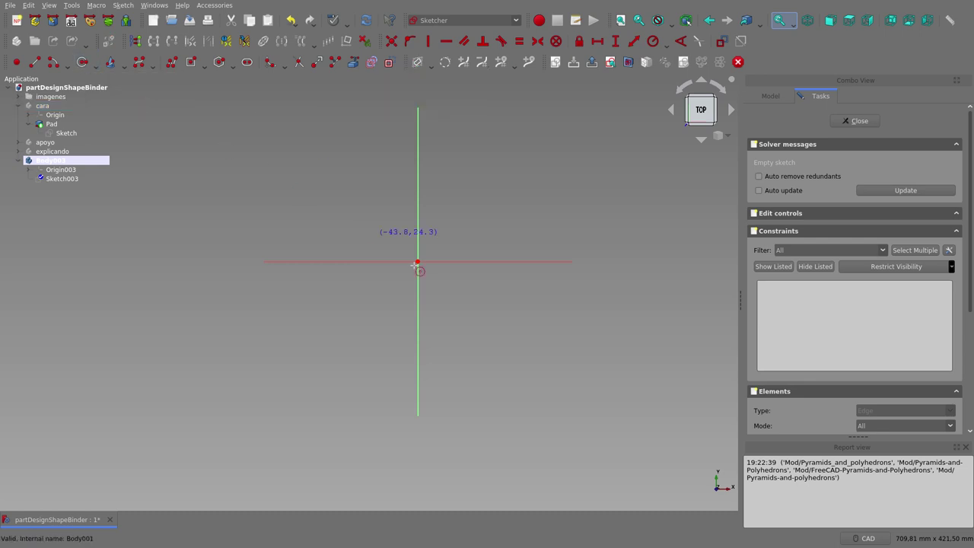
click(417, 262)
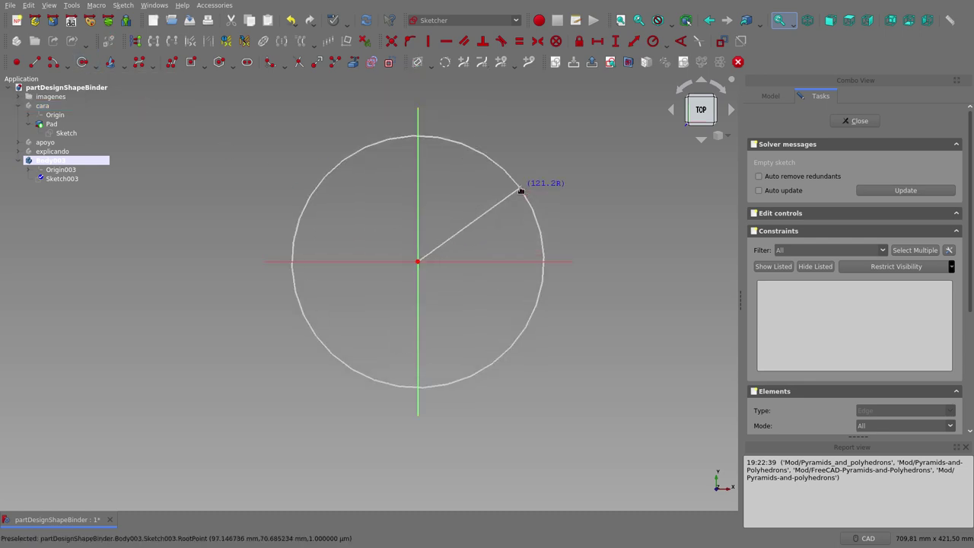
click(520, 187)
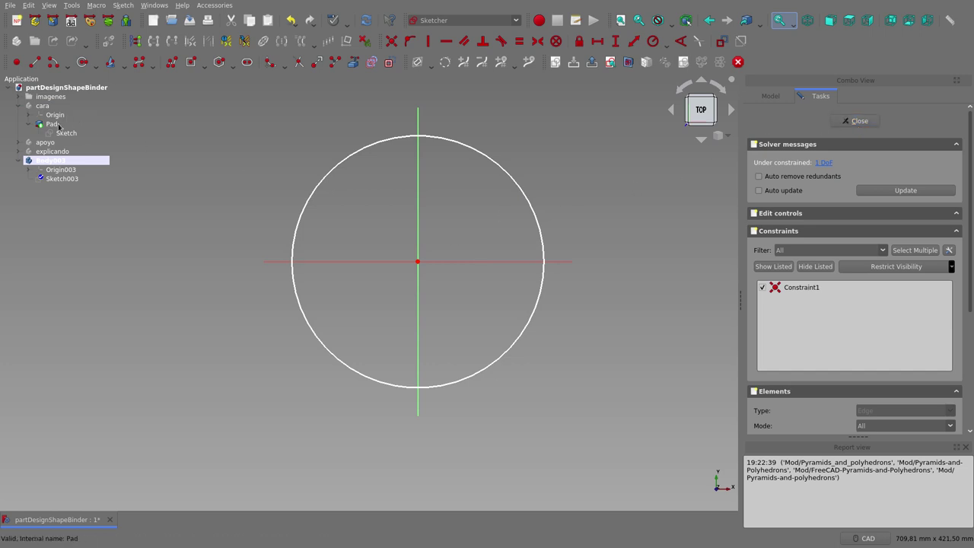
click(42, 106)
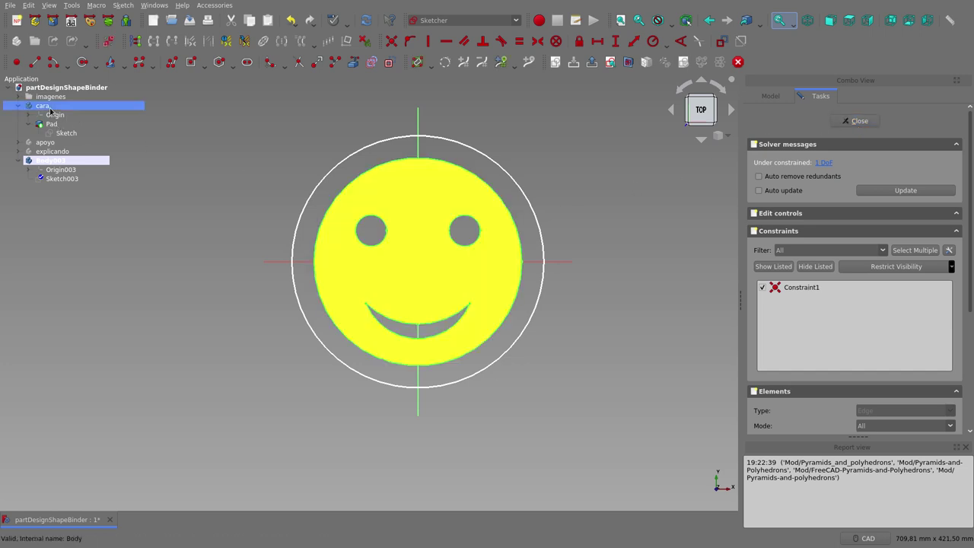
key(space)
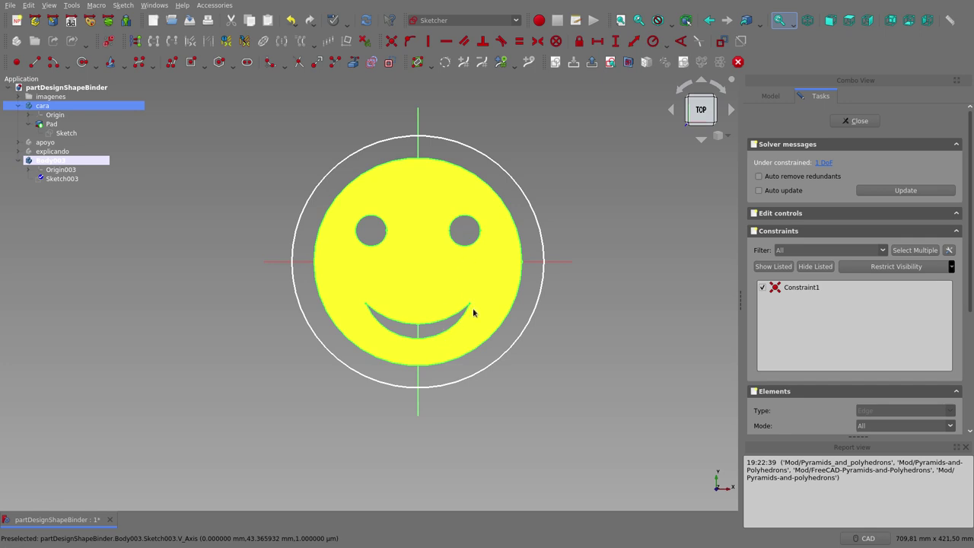
middle_drag(473, 312, 444, 281)
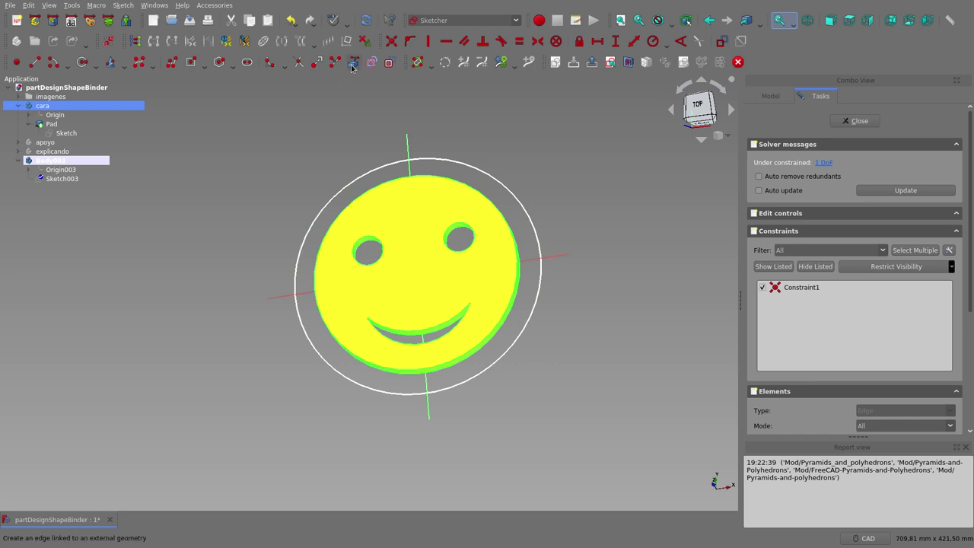
click(428, 89)
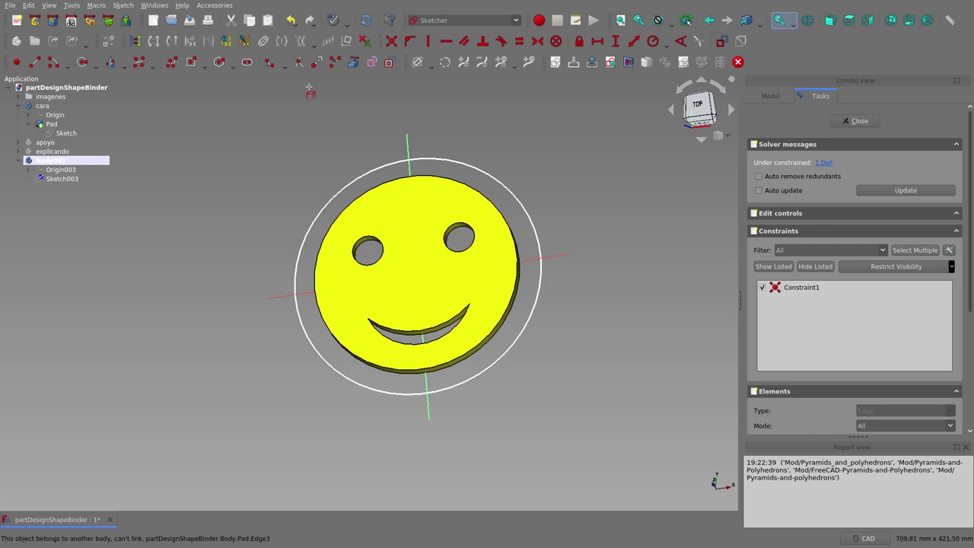
key(2)
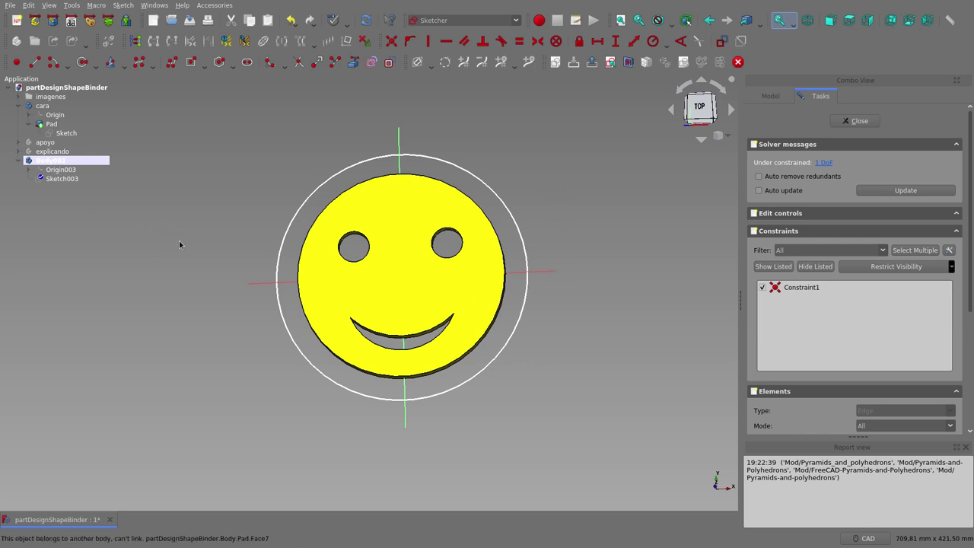
- Close Sketch003, hide its circle, and select the cara body in the tree
click(860, 121)
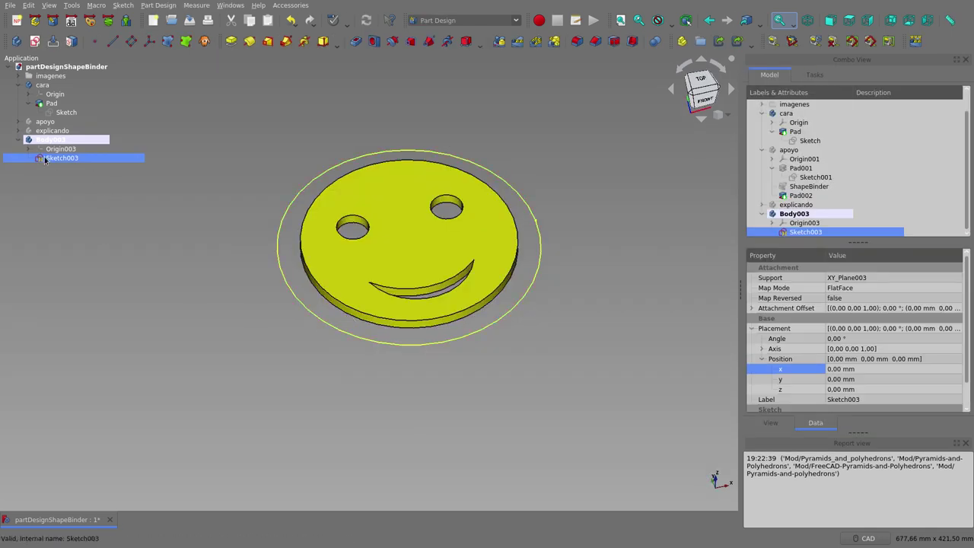
key(space)
click(232, 371)
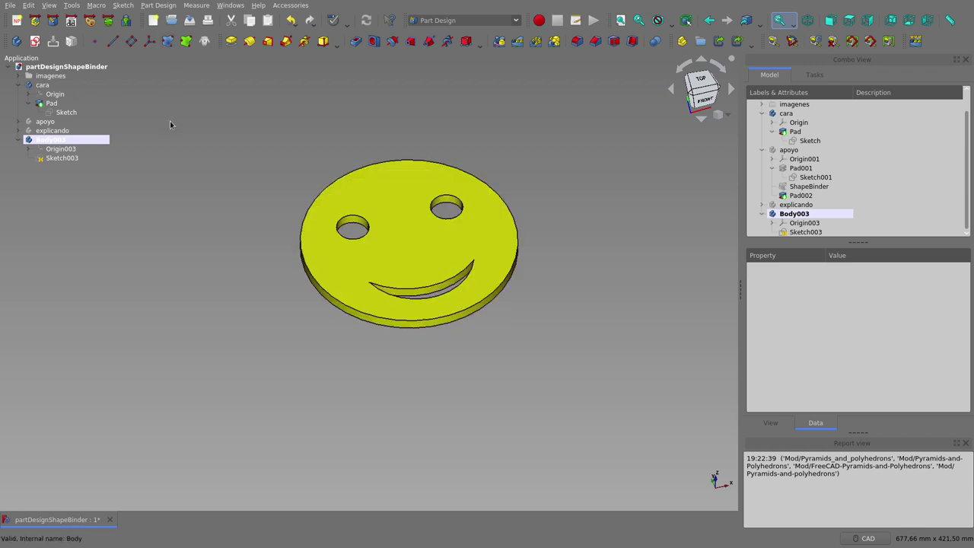
click(43, 86)
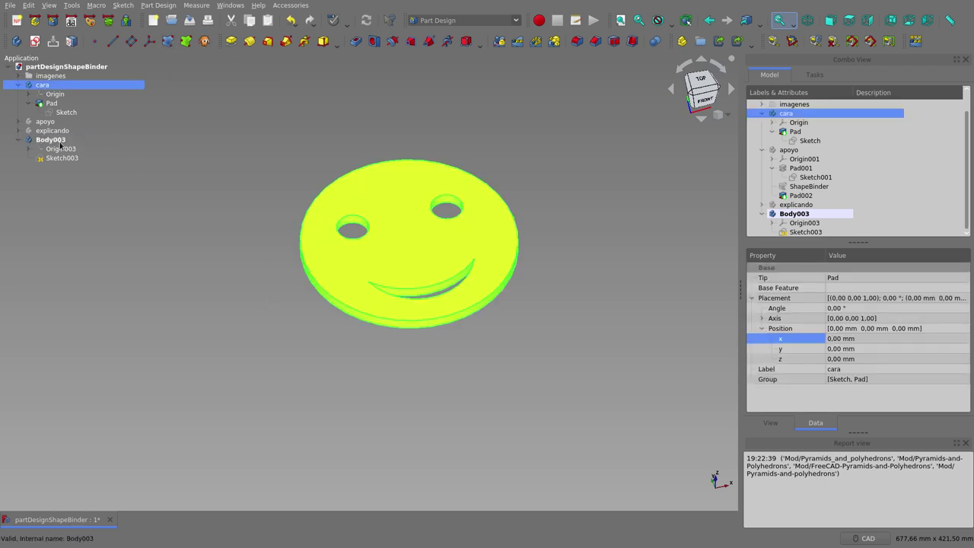
- Create ShapeBinder002 in Body003 from the selected cara body and confirm it
click(168, 41)
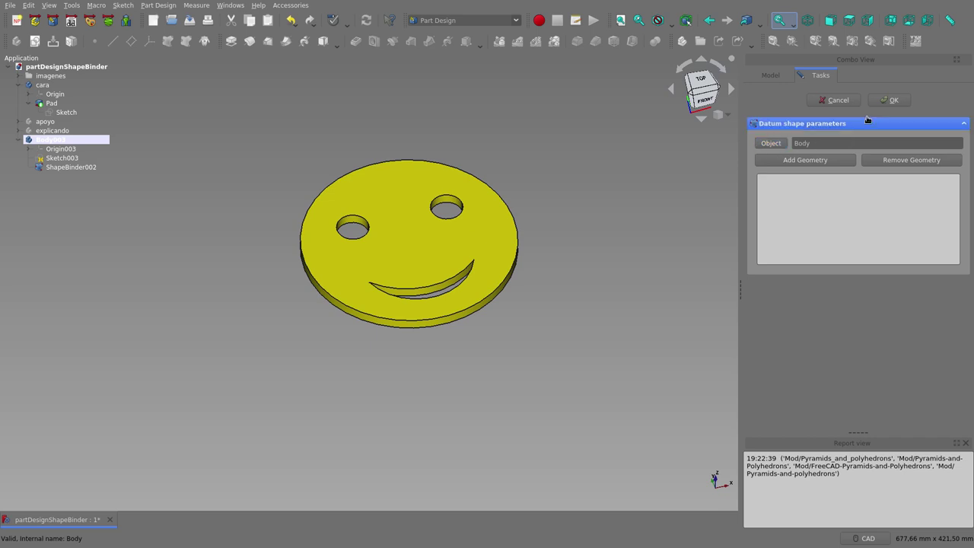
click(892, 101)
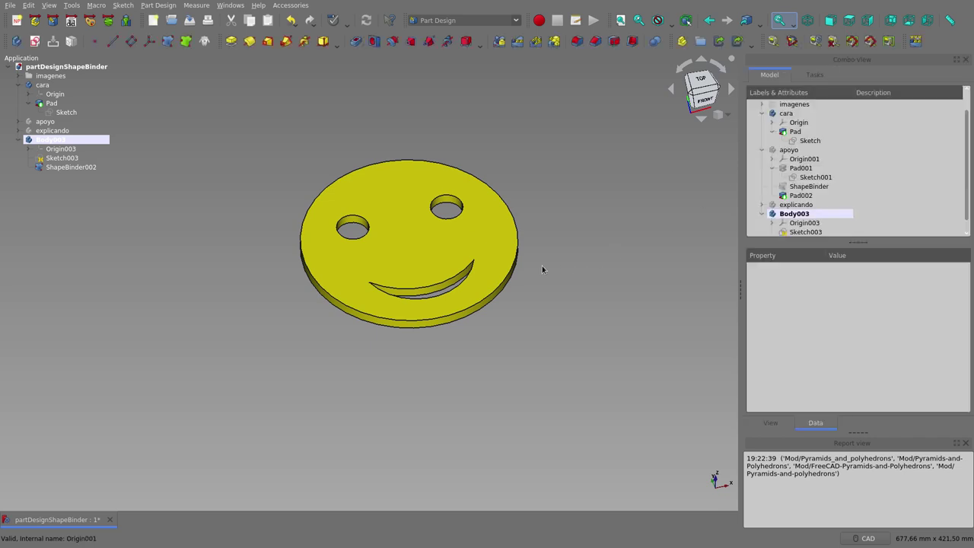
- Select cara and orbit to a top view of the ShapeBinder002 smiley copy
click(54, 86)
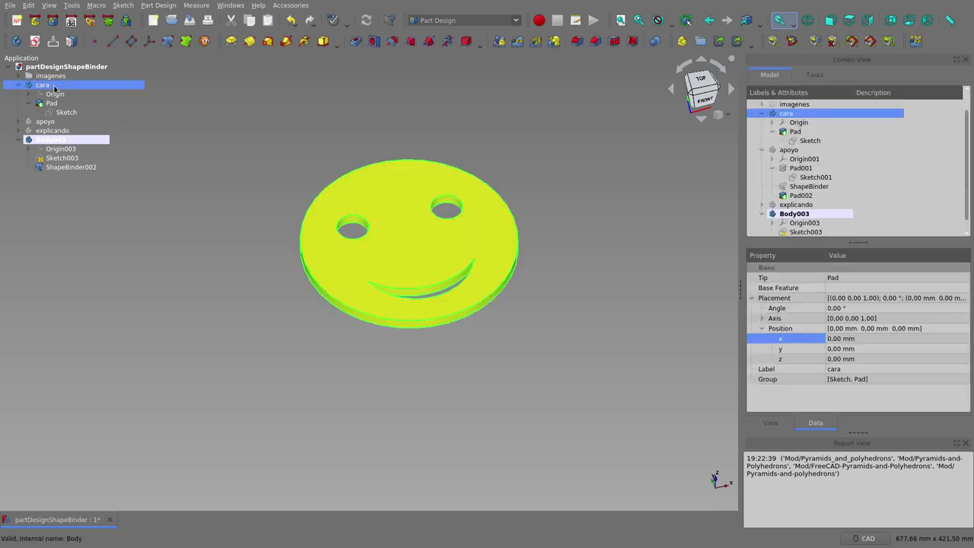
middle_drag(455, 358, 424, 305)
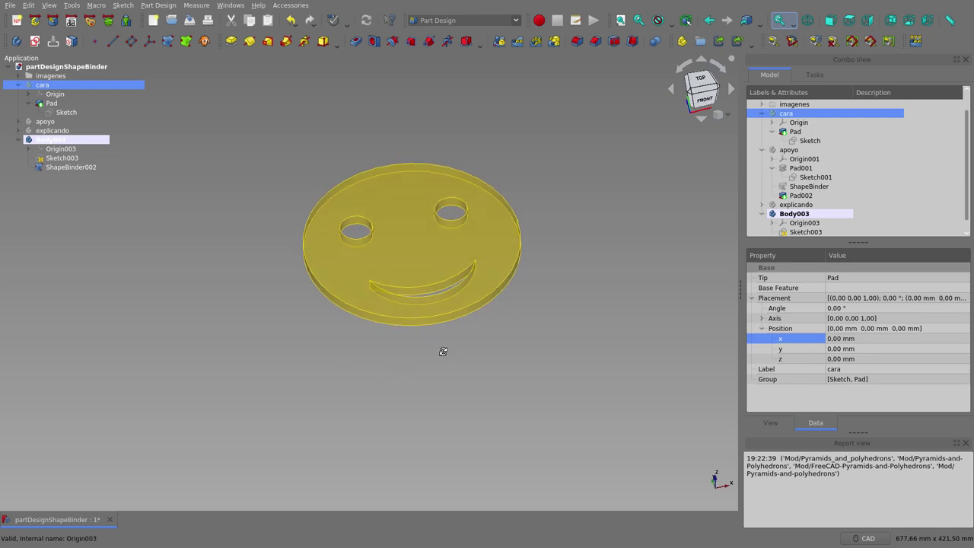
key(2)
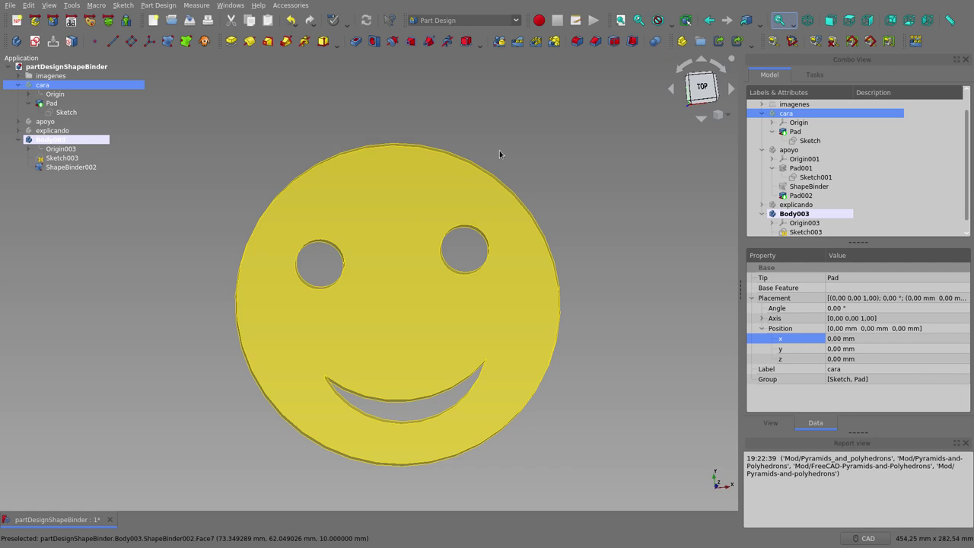
middle_drag(523, 216, 457, 224)
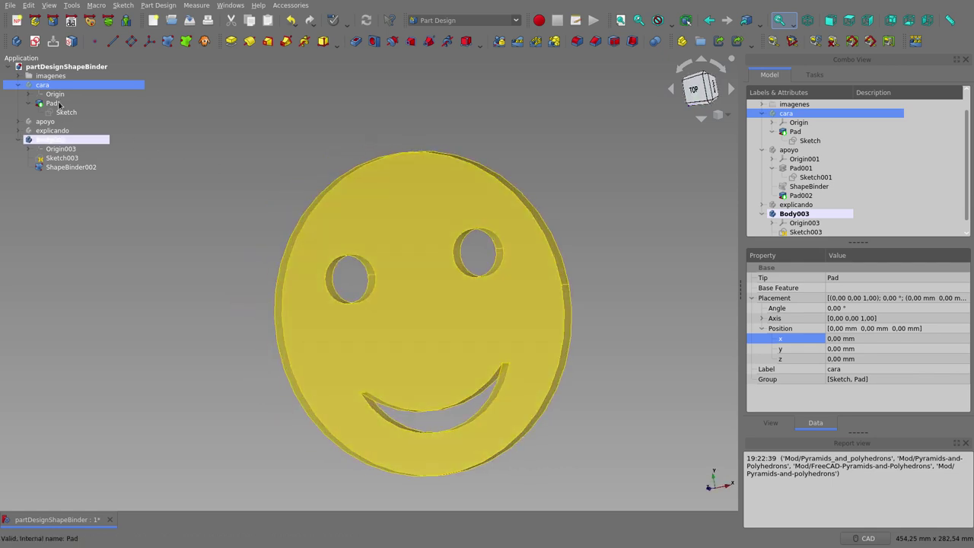
middle_drag(255, 159, 313, 163)
scroll(313, 163, down, 2)
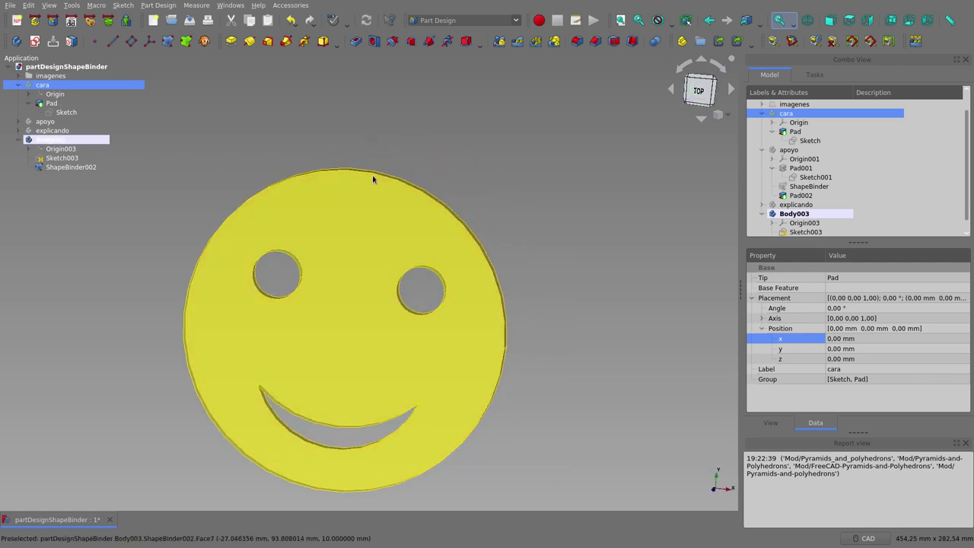
scroll(374, 181, down, 2)
scroll(402, 181, down, 1)
middle_drag(414, 260, 426, 271)
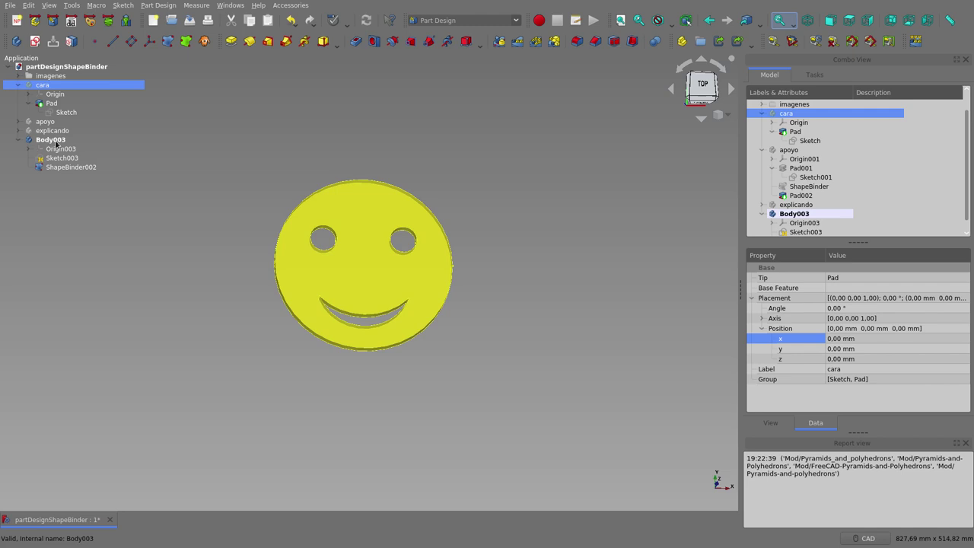
- Create Sketch004 in Body003 on the XY plane
click(35, 42)
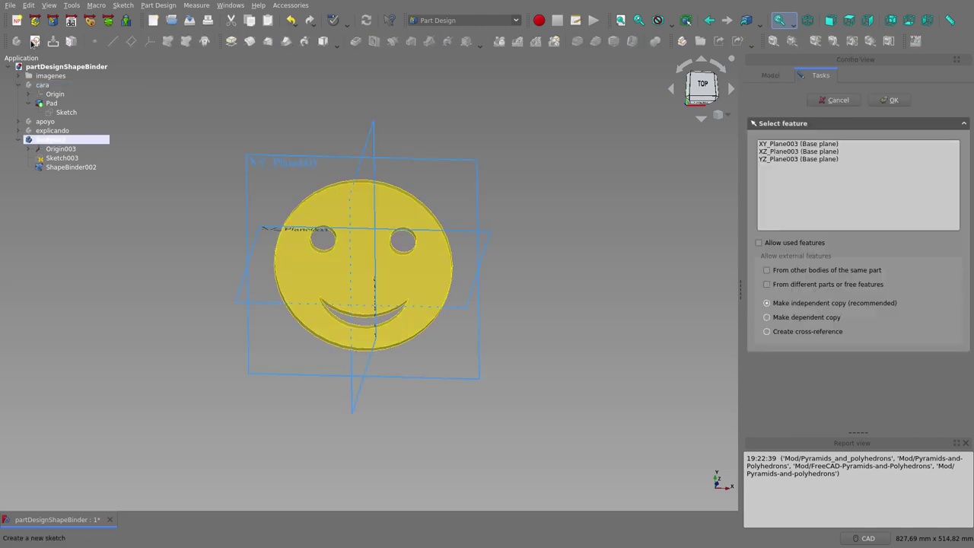
double_click(787, 145)
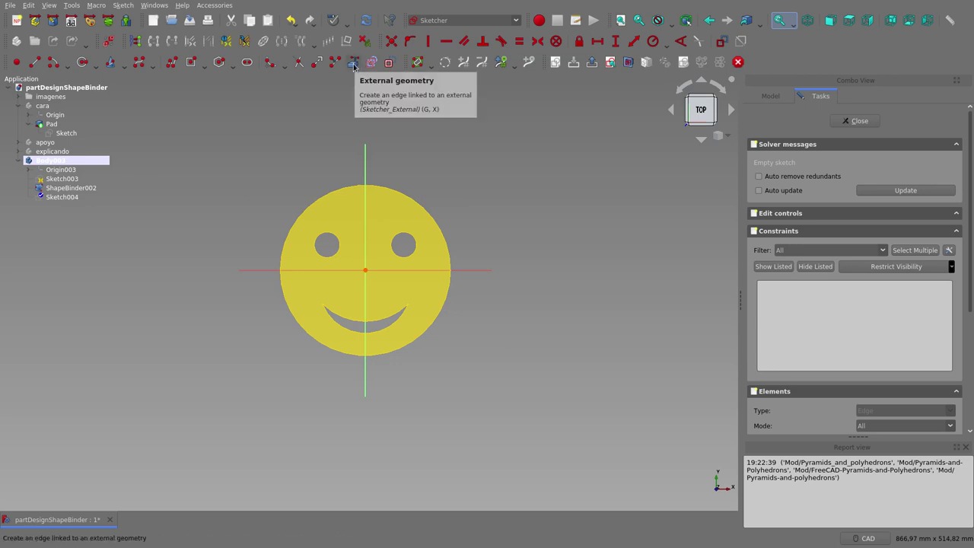
- Collapse the Pad entry and tilt the view to show the smiley's thickness
click(31, 125)
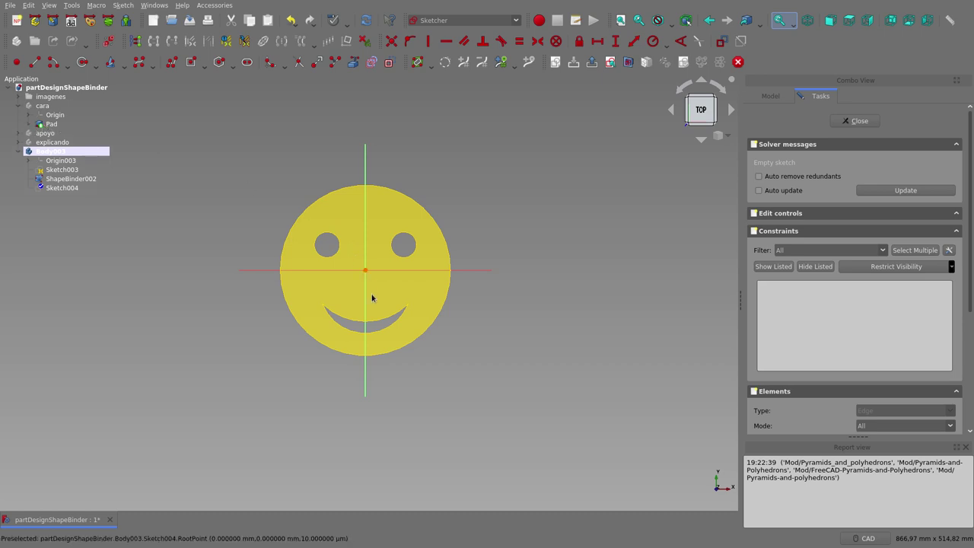
middle_drag(371, 292, 360, 223)
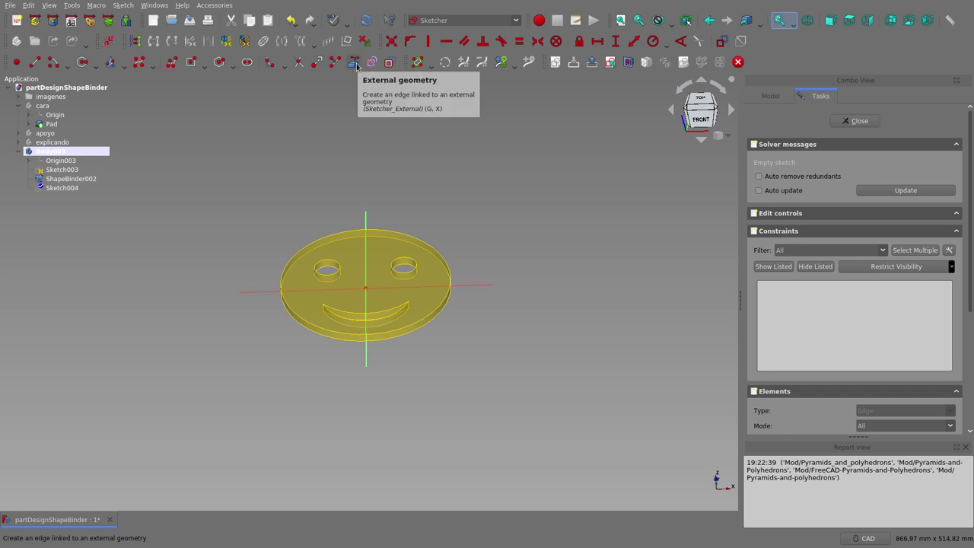
- Link the smiley's outer rim into Sketch004 as external geometry, then hide ShapeBinder002
click(355, 63)
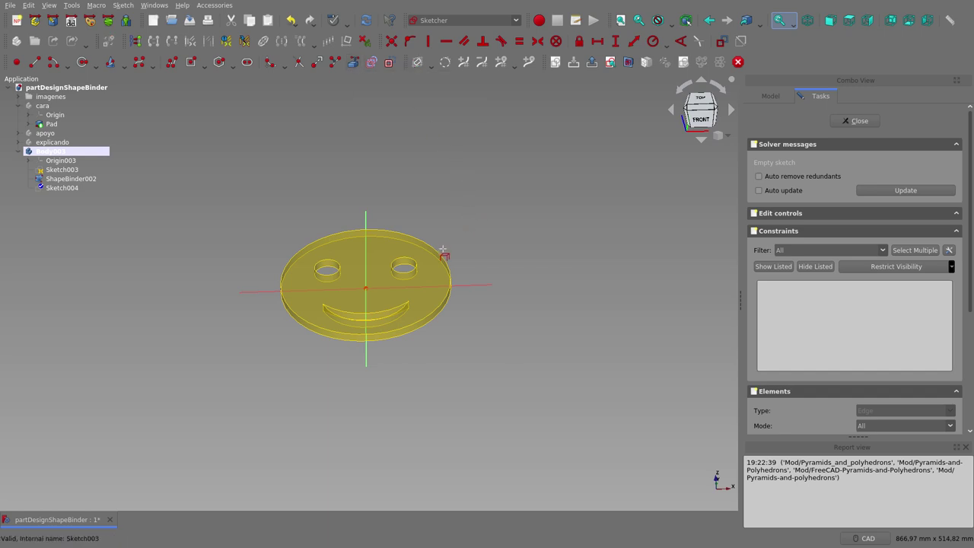
middle_drag(443, 248, 421, 202)
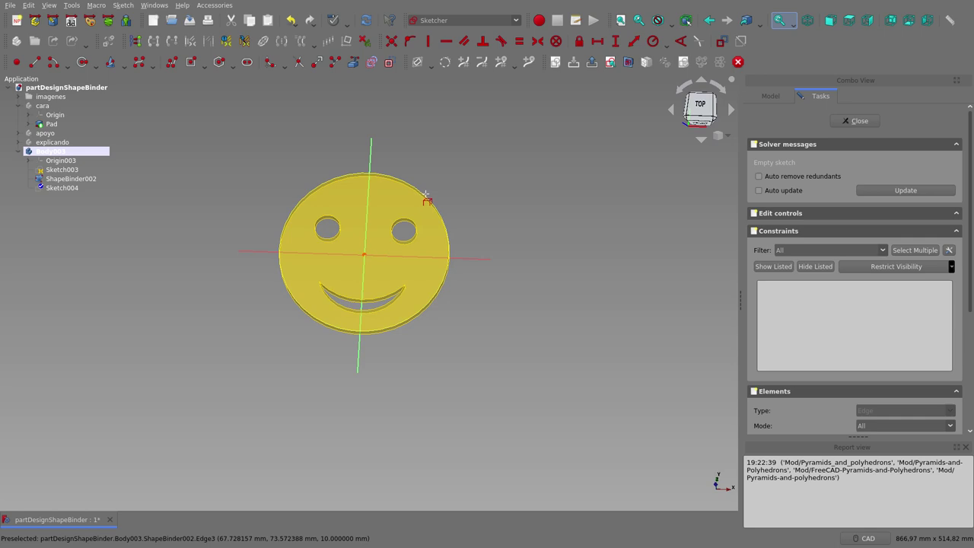
click(426, 199)
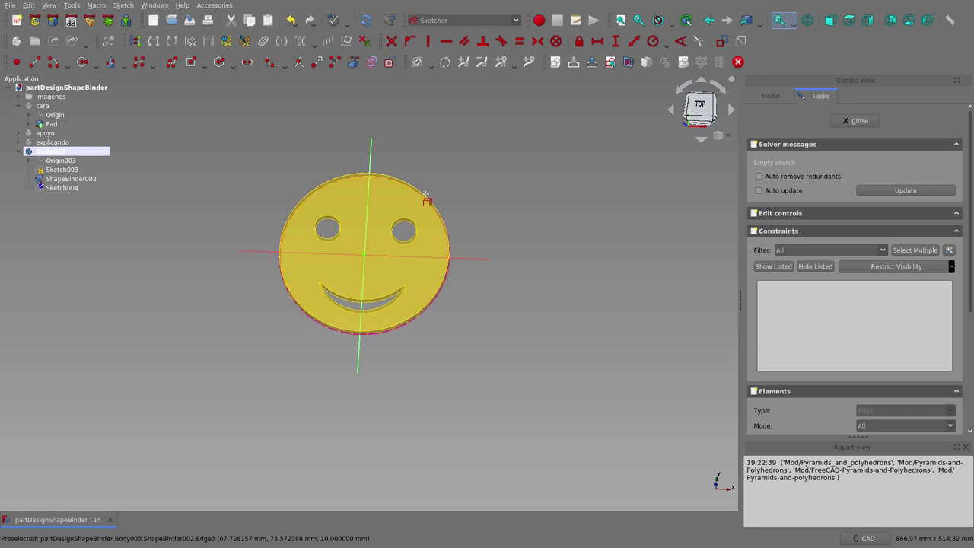
right_click(101, 189)
key(Escape)
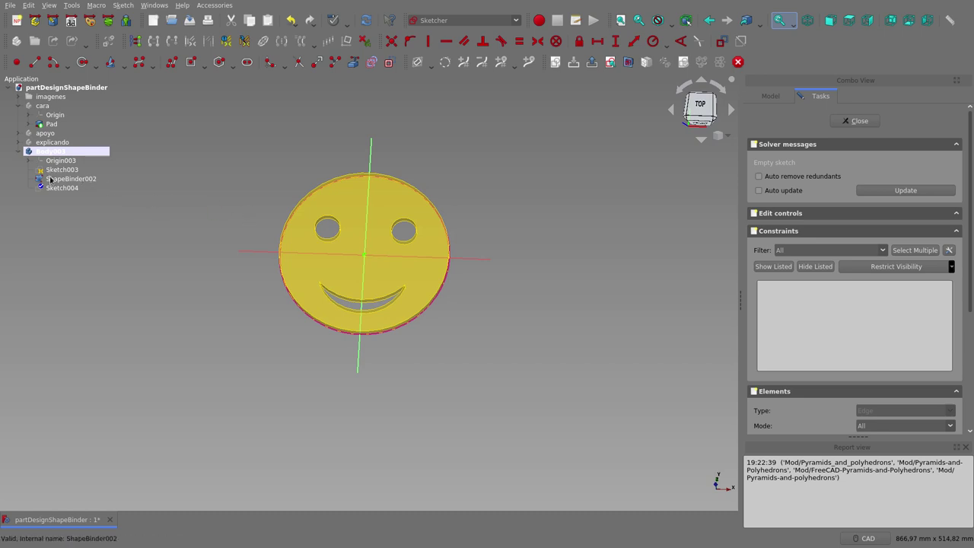
click(52, 178)
key(space)
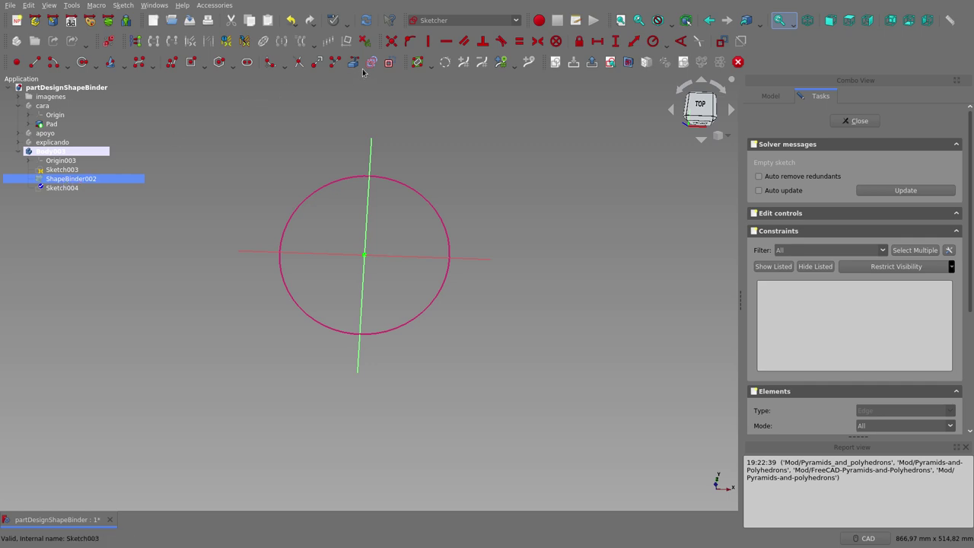
- Unhide the cara smiley body and tilt the view to see it from above
click(50, 126)
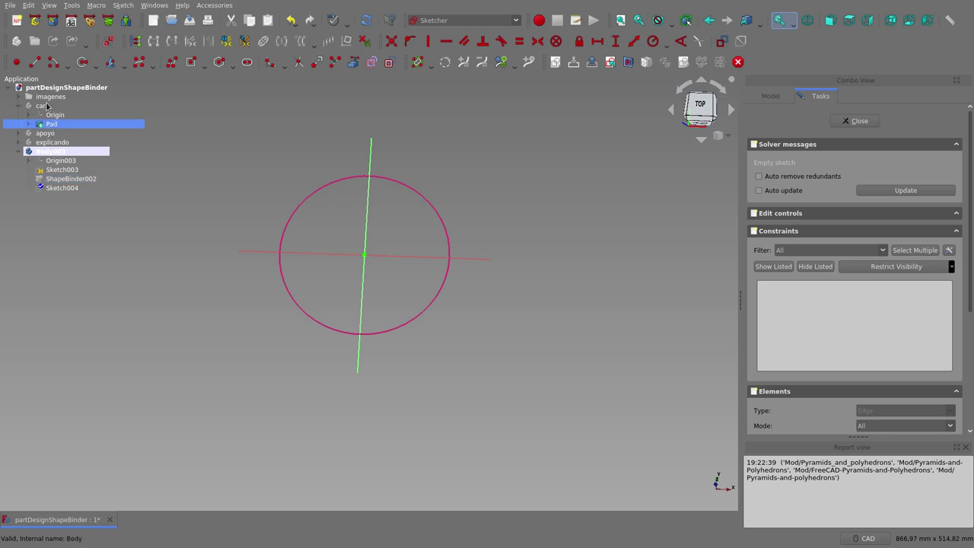
click(44, 105)
key(space)
mouse_move(372, 231)
middle_down()
mouse_move(337, 284)
mouse_move(303, 242)
mouse_move(290, 245)
middle_up()
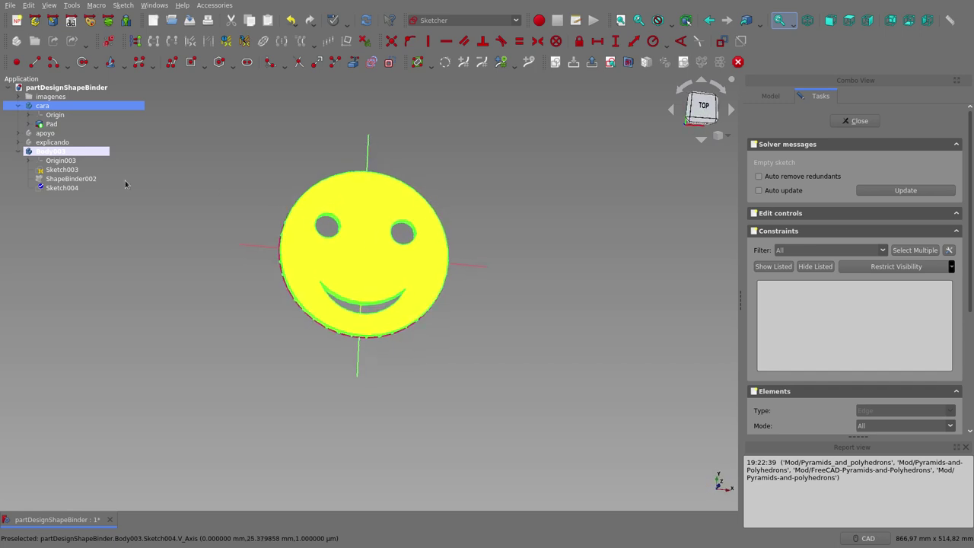
click(59, 179)
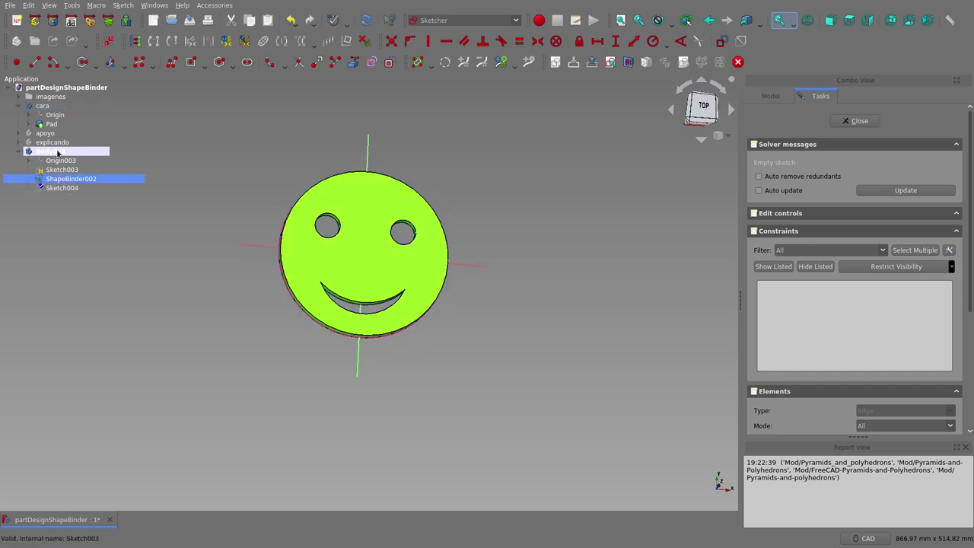
click(39, 109)
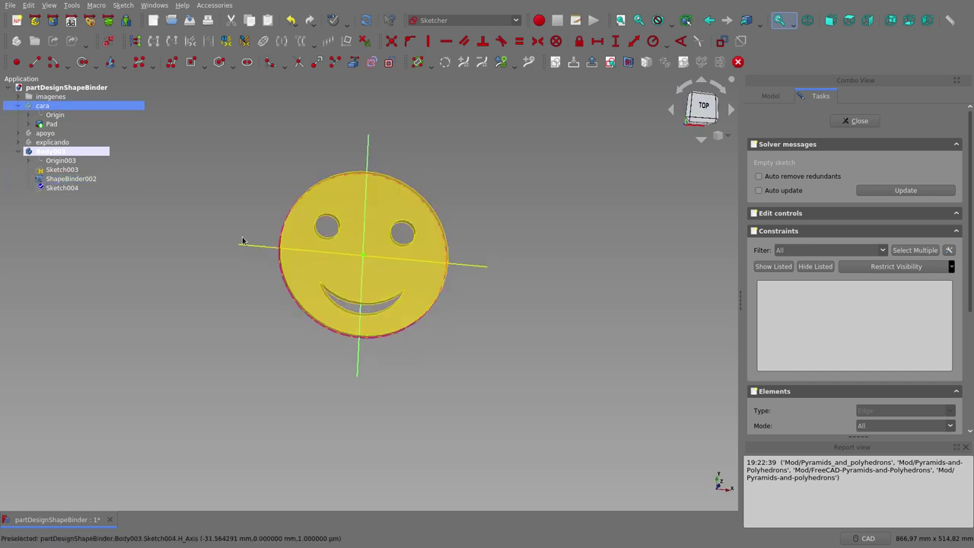
middle_drag(341, 198, 338, 230)
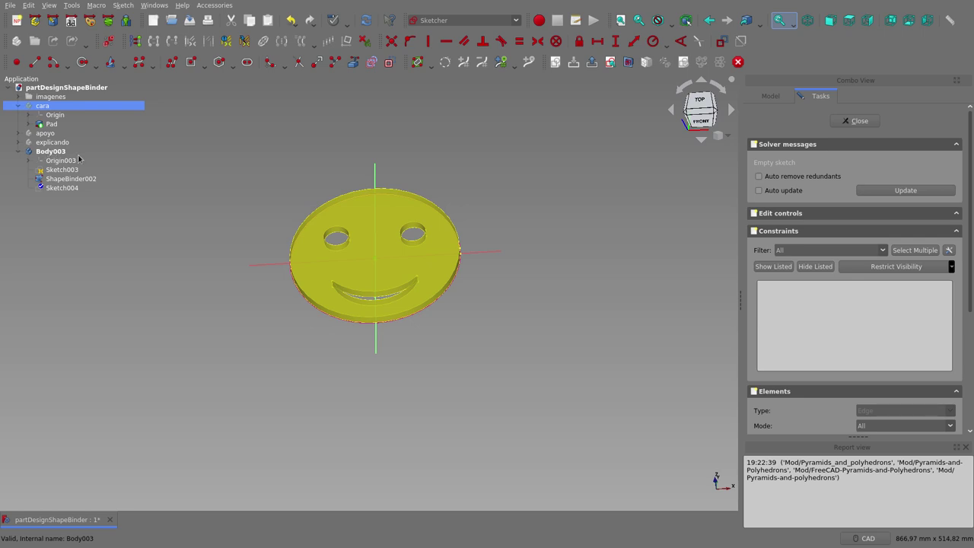
- Link the right eye circle and two mouth edges into Sketch004 as external geometry
double_click(47, 153)
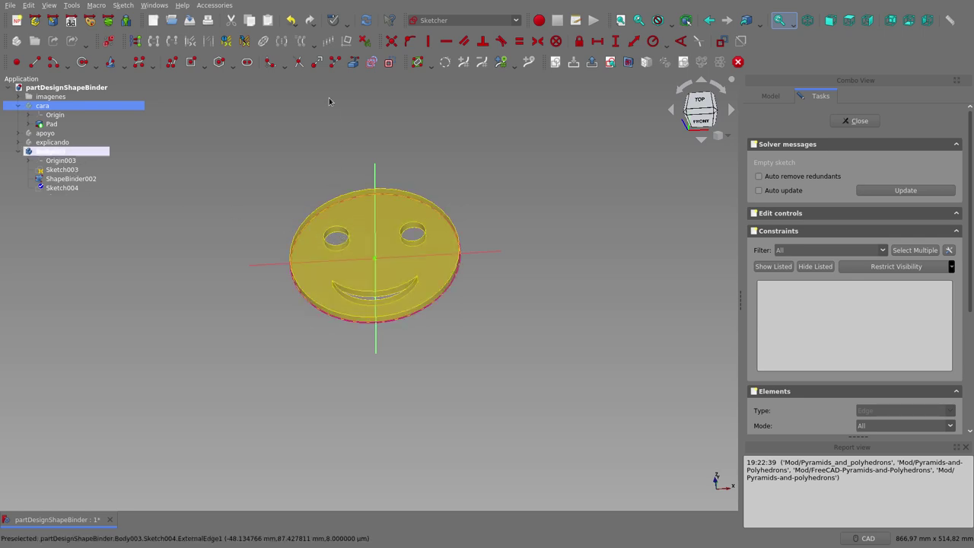
click(353, 63)
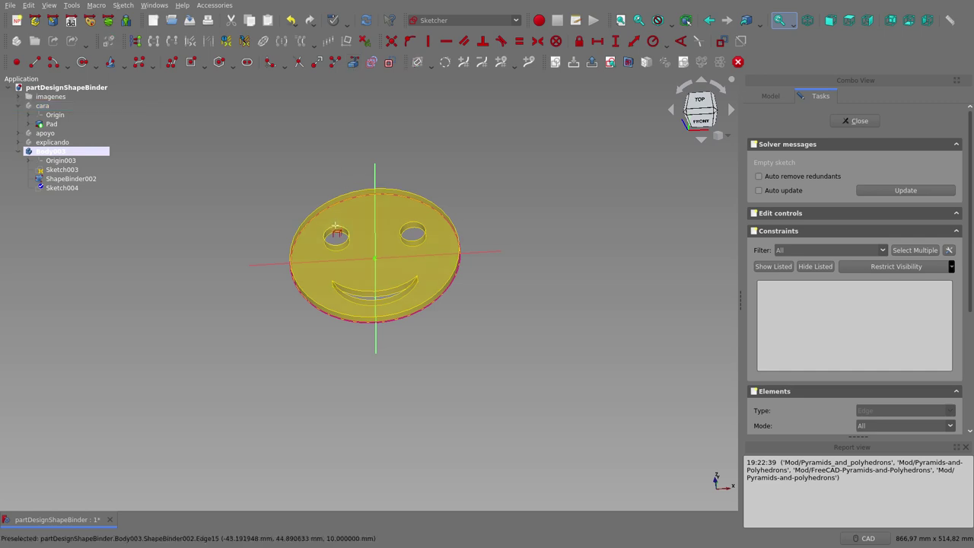
click(406, 231)
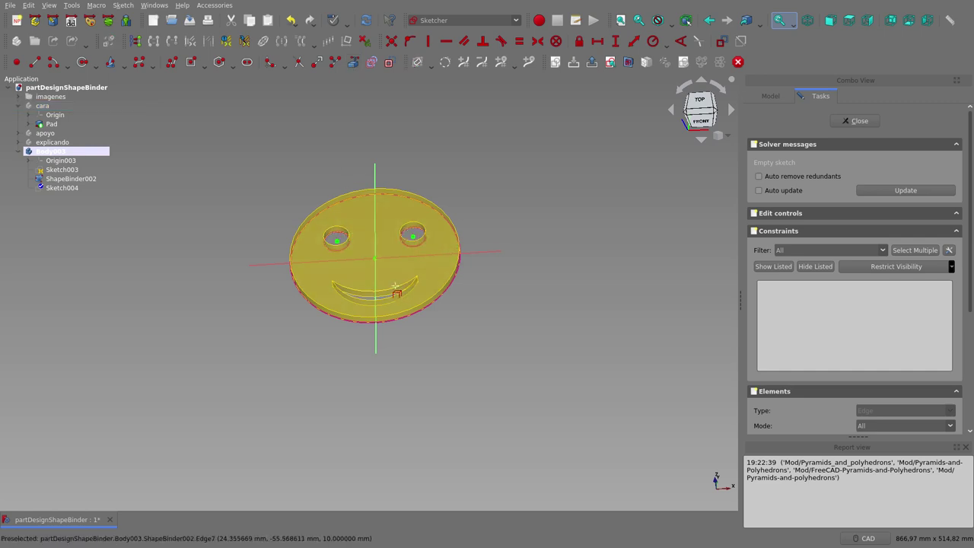
click(396, 293)
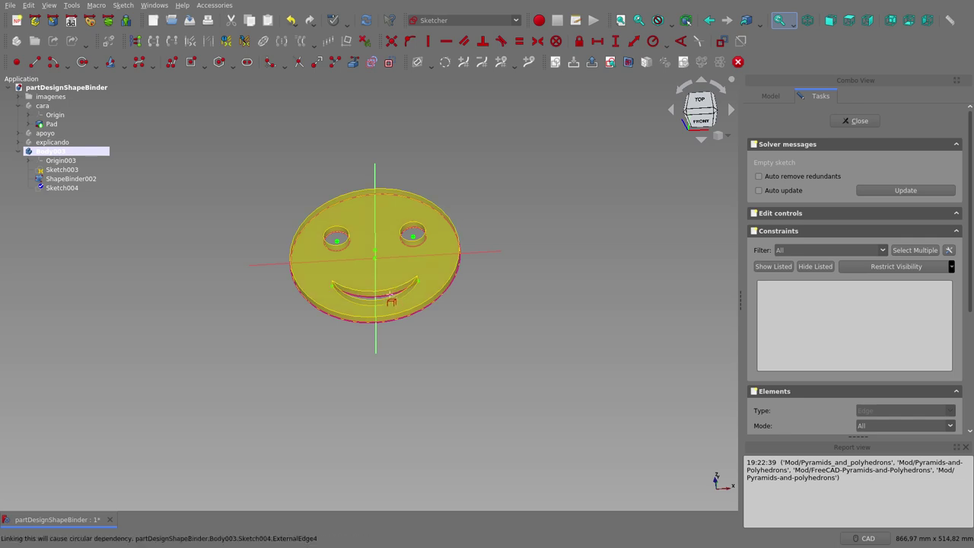
click(390, 297)
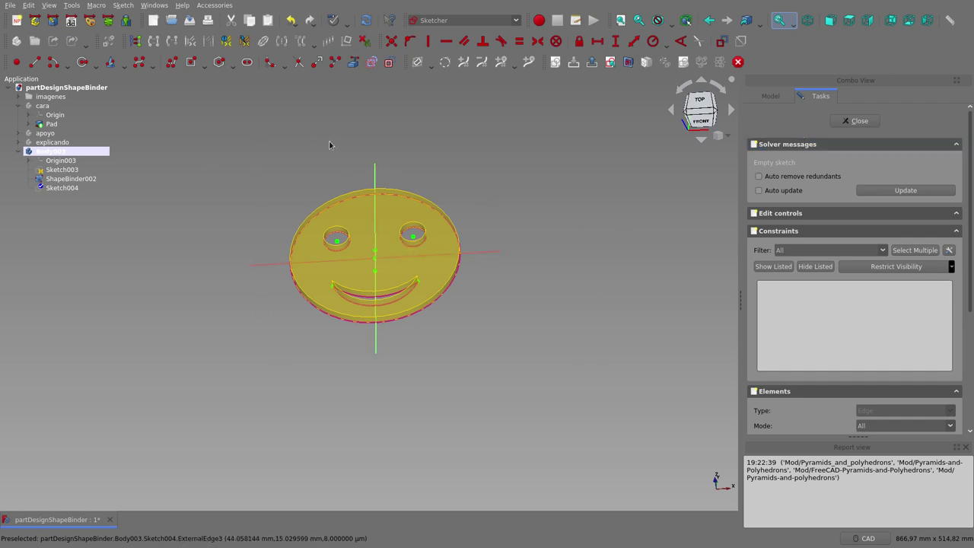
key(2)
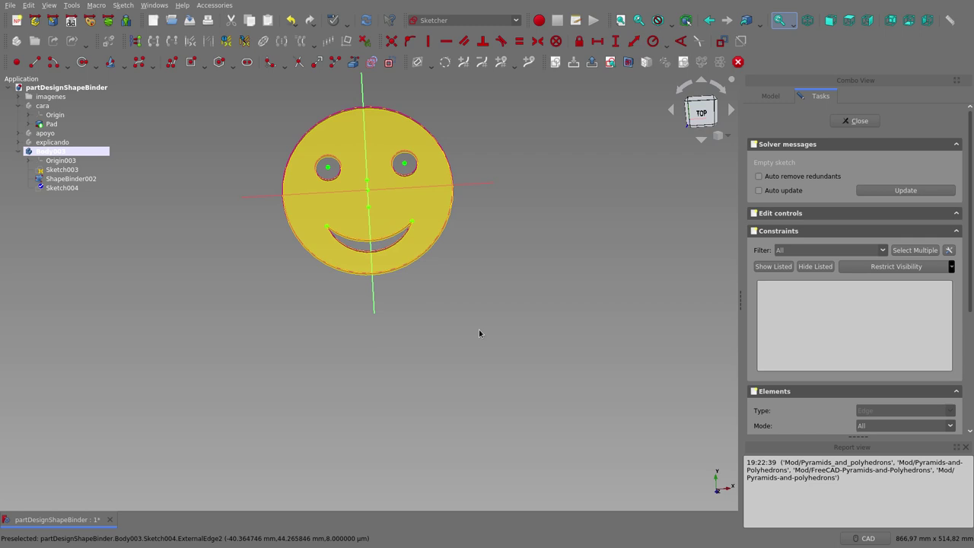
- Close and reopen Sketch004, hiding the ShapeBinder002 face so only linked outlines show
click(859, 122)
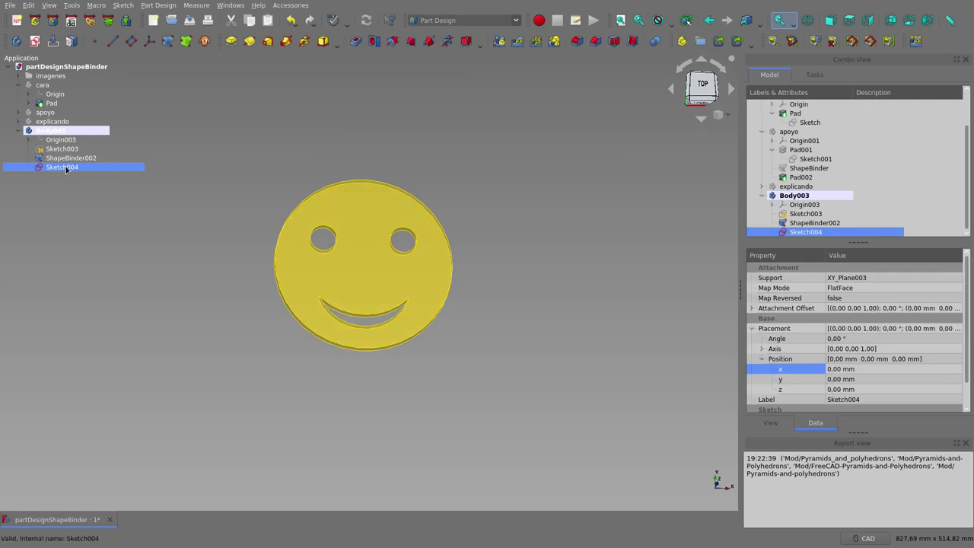
double_click(67, 168)
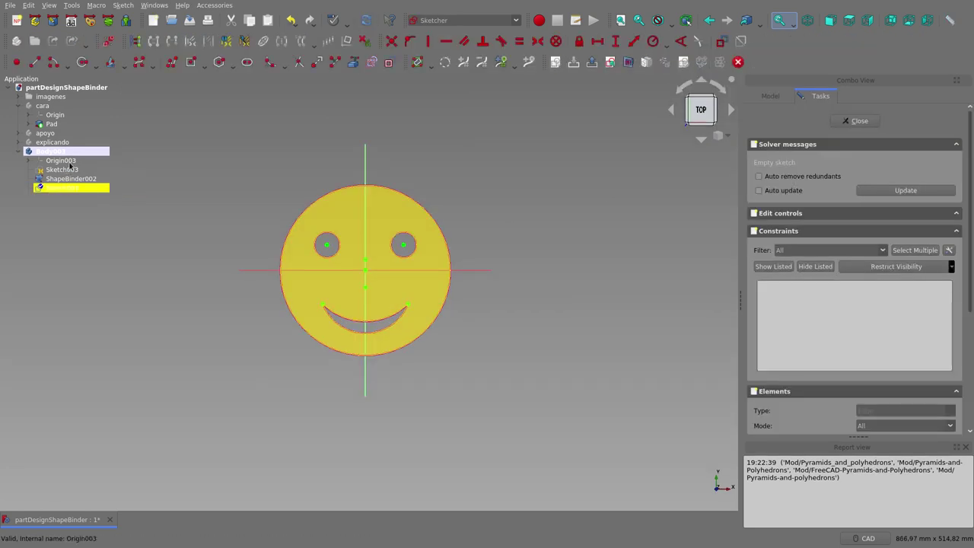
click(71, 179)
key(space)
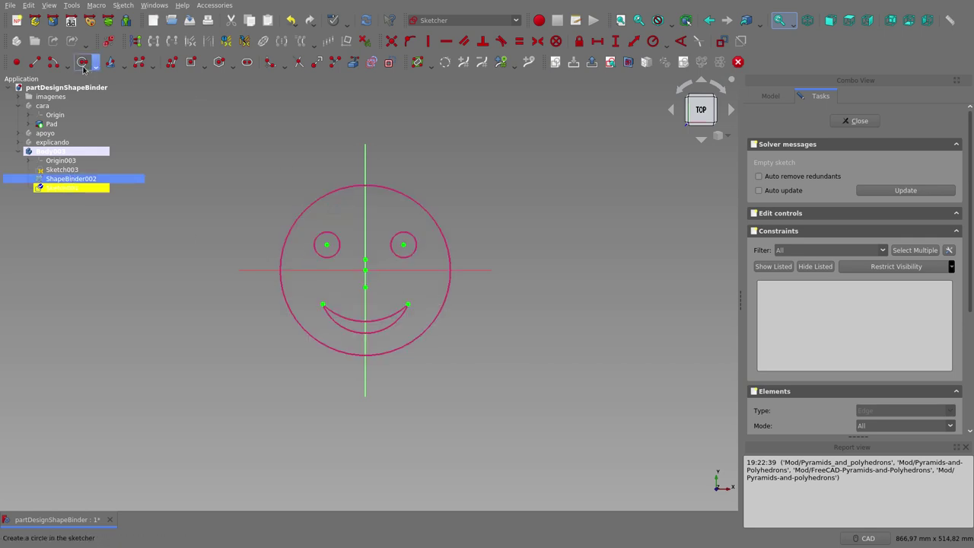
- Draw an origin-centred circle and constrain it equal to the linked smiley rim
key(Escape)
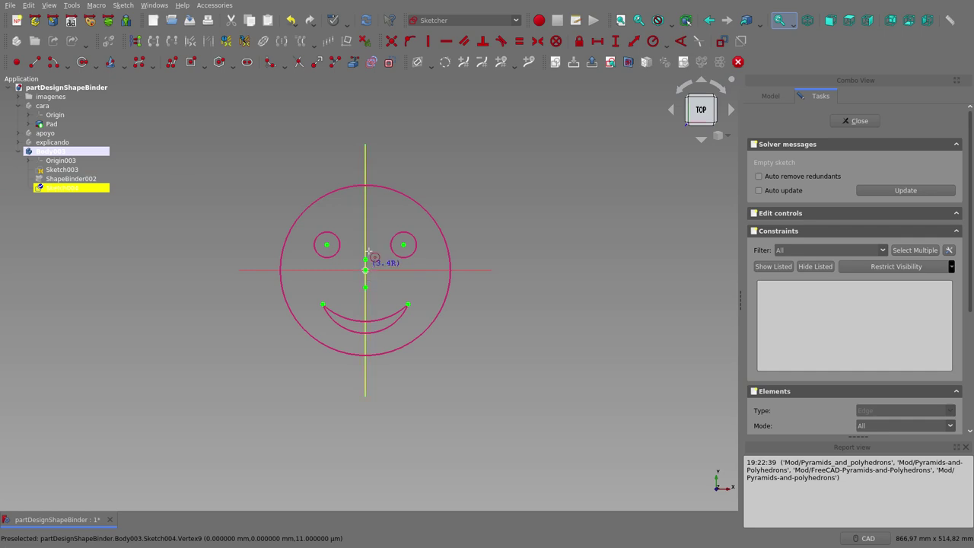
click(366, 267)
click(426, 160)
right_click(482, 156)
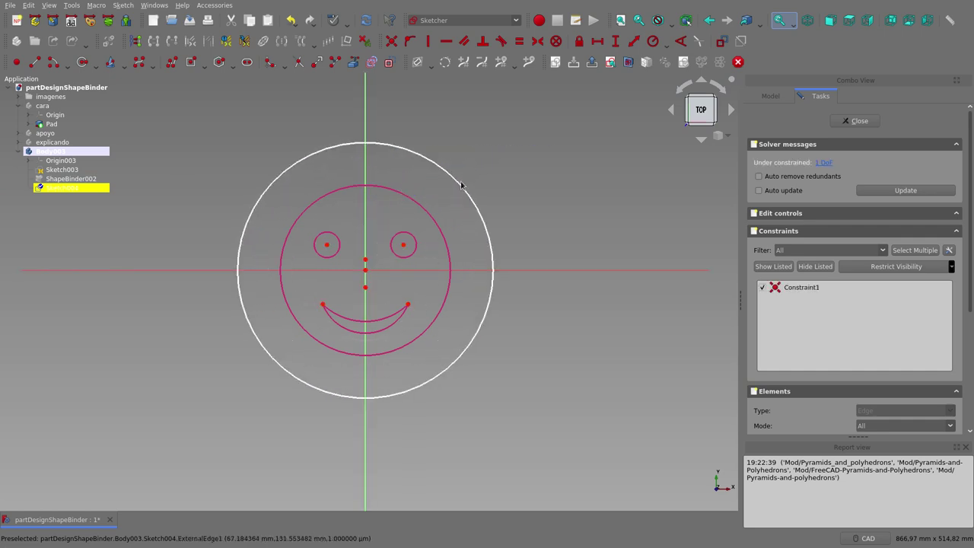
click(459, 189)
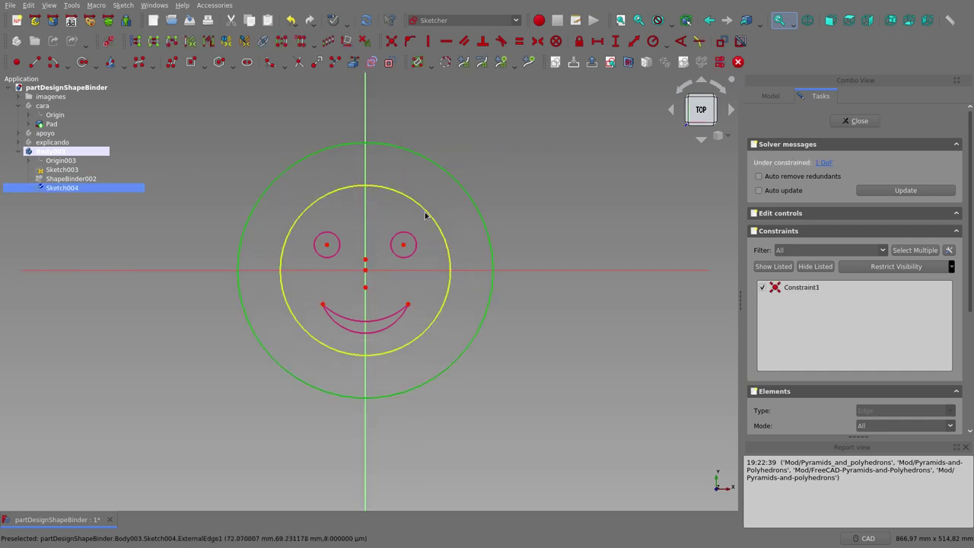
click(431, 212)
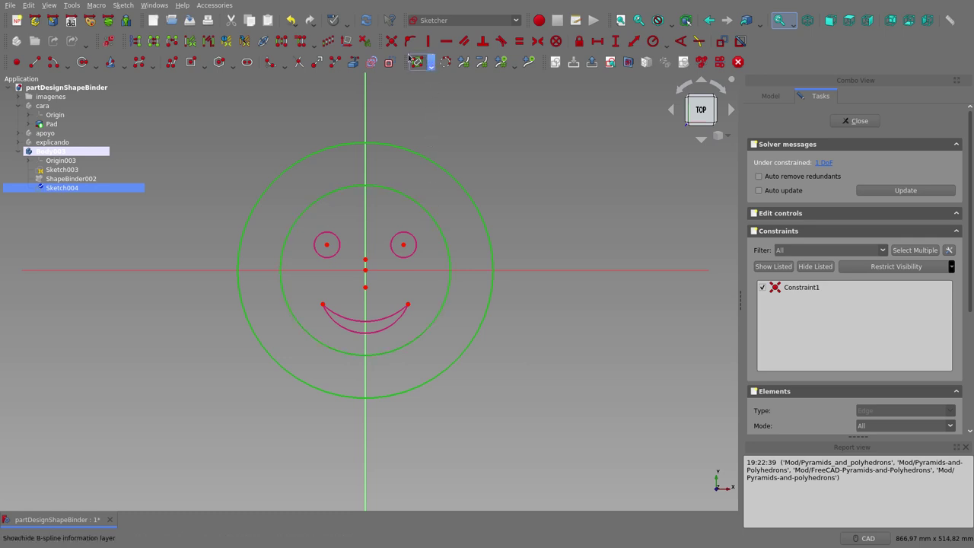
click(518, 44)
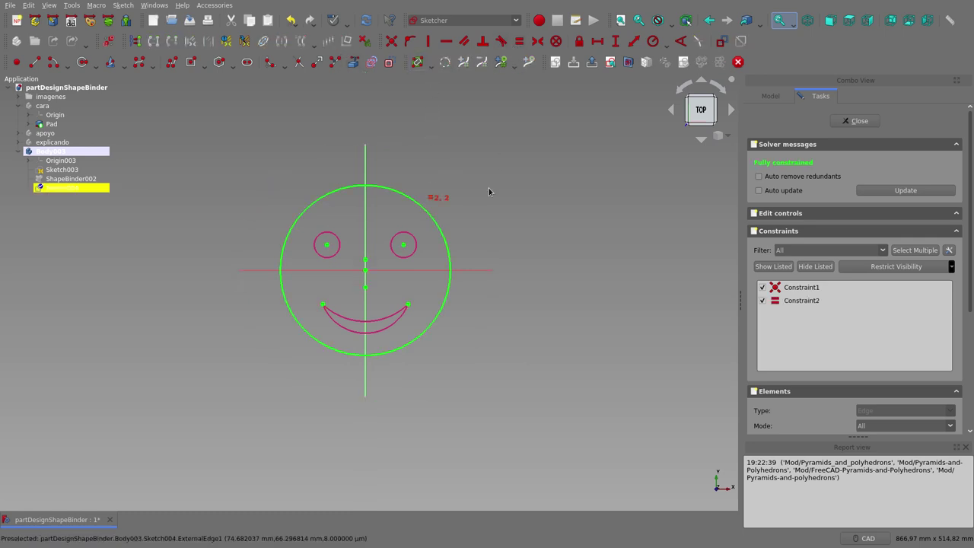
- Close Sketch004 and tilt and zoom the view to inspect its single circle
click(854, 121)
mouse_move(452, 333)
middle_down()
mouse_move(442, 283)
mouse_move(456, 320)
middle_up()
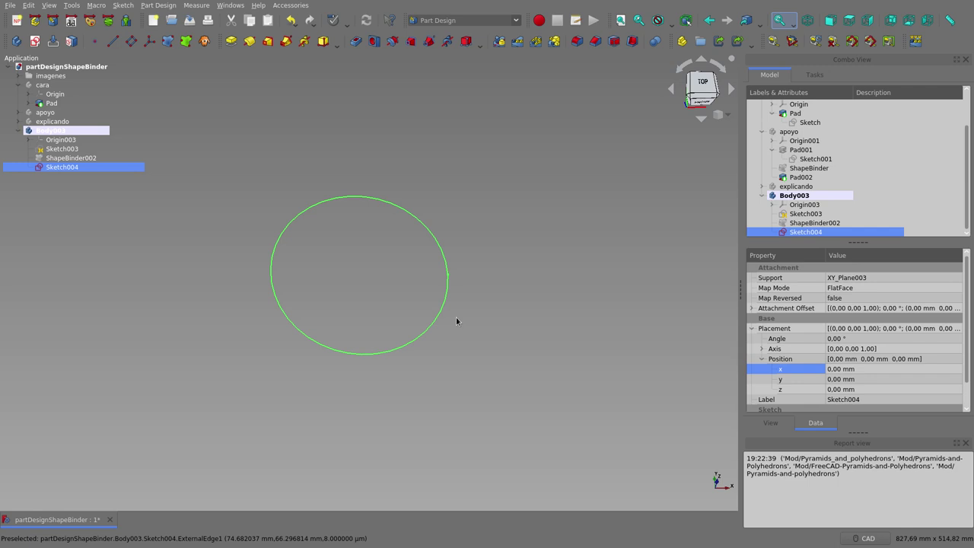
scroll(341, 261, up, 2)
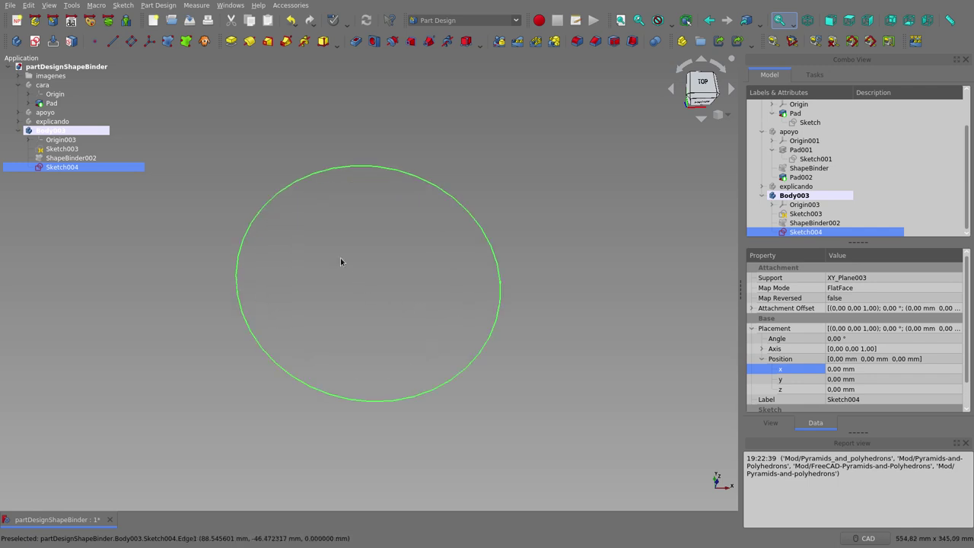
scroll(340, 261, up, 2)
scroll(340, 261, down, 2)
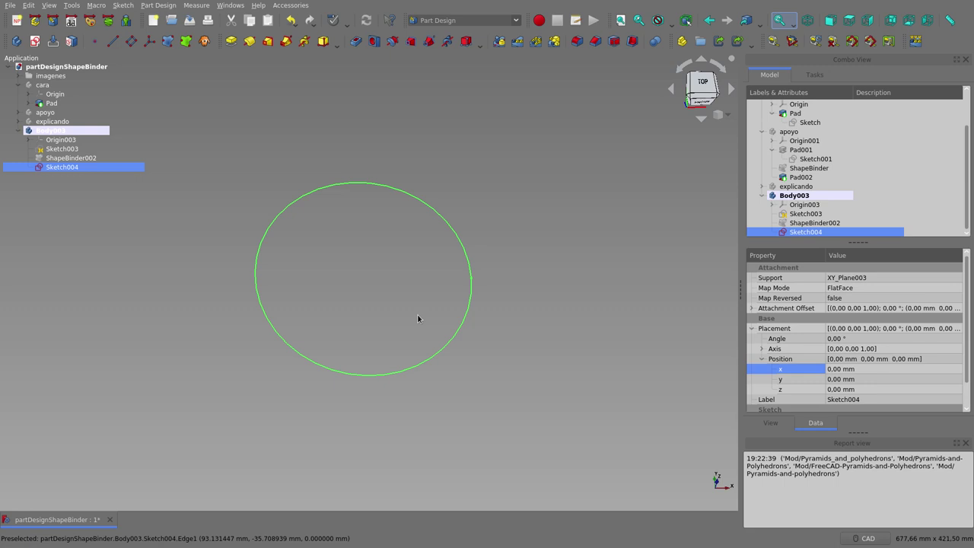
click(549, 252)
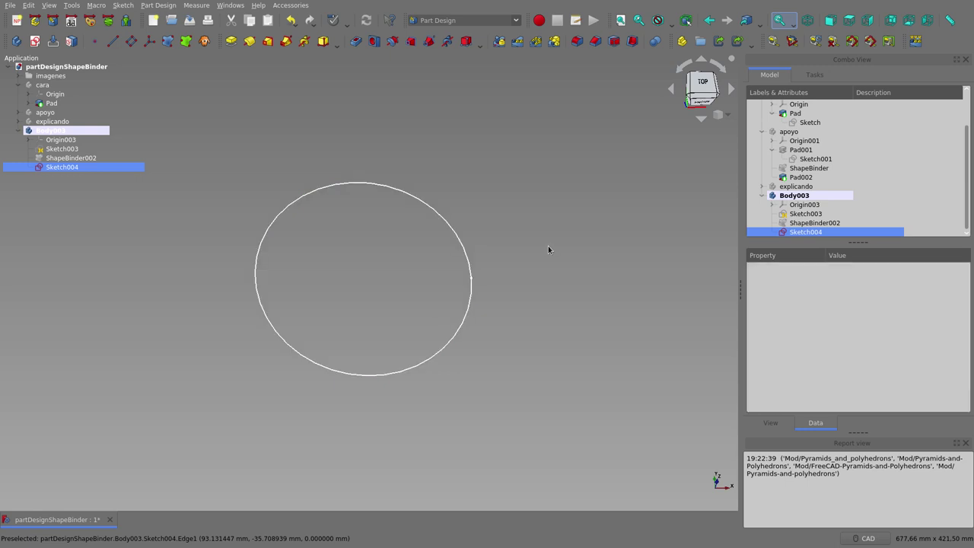